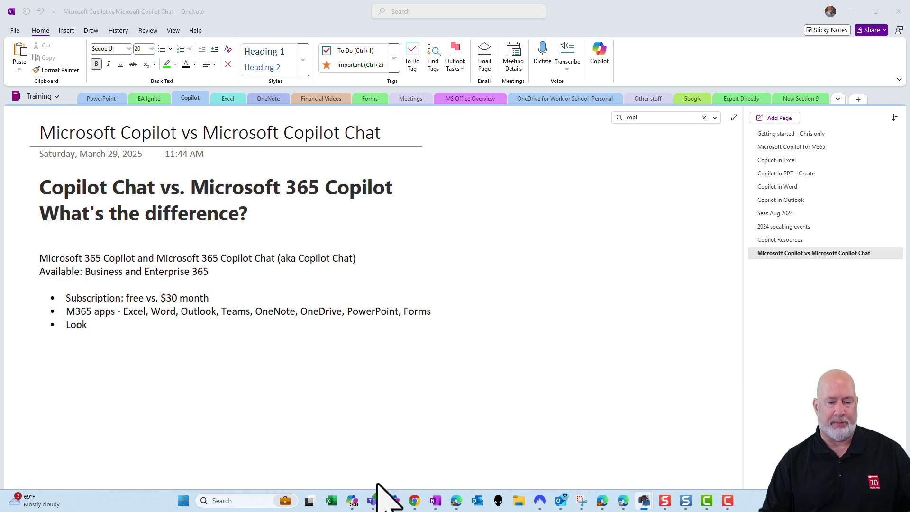
- Show the work-grounded suggestion prompts, then return to the web-grounded prompts
left_click(351, 499)
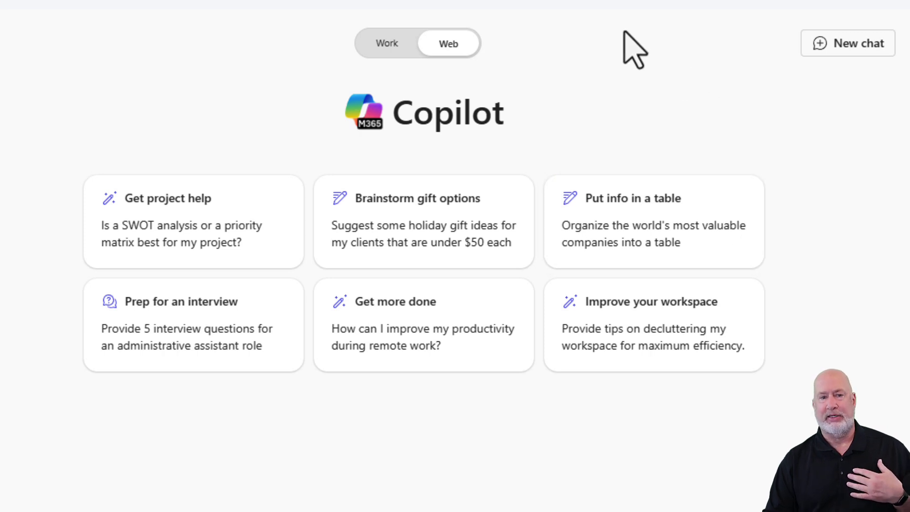
left_click(387, 44)
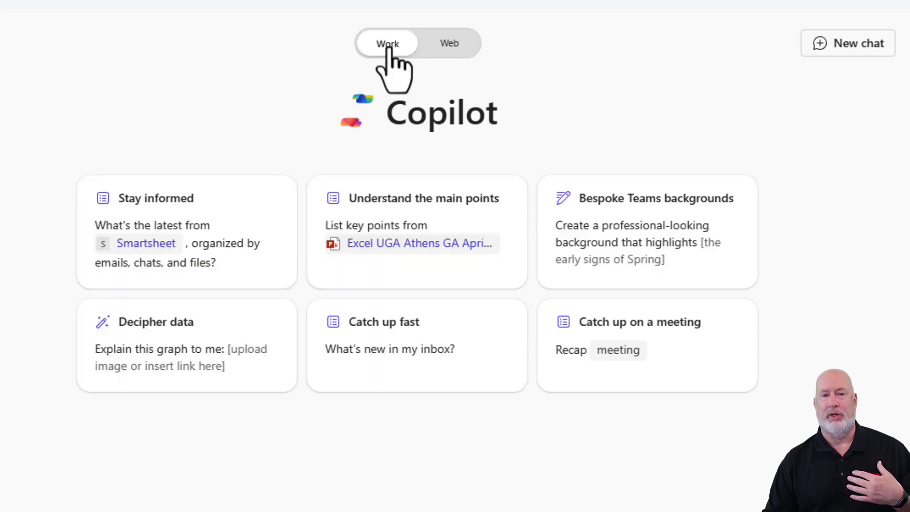
left_click(447, 44)
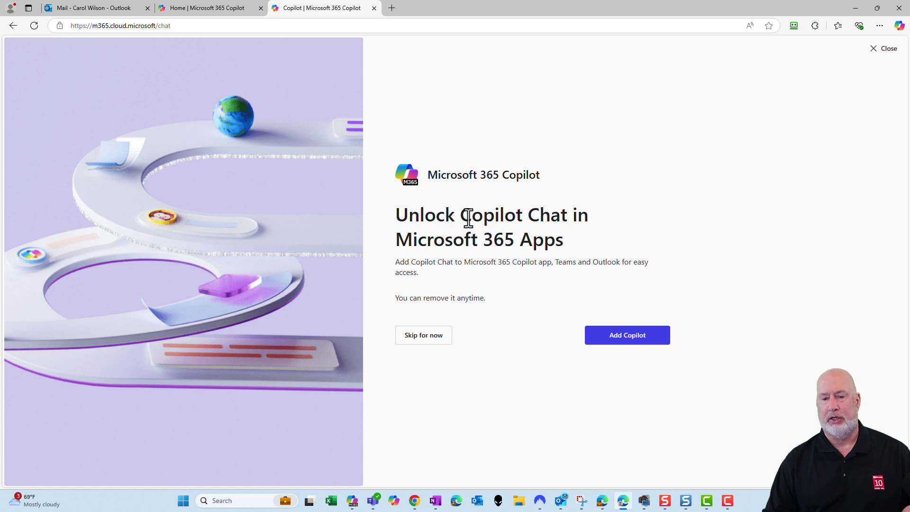
- Accept 'Add Copilot' on the Unlock Copilot Chat onboarding page
left_click(627, 337)
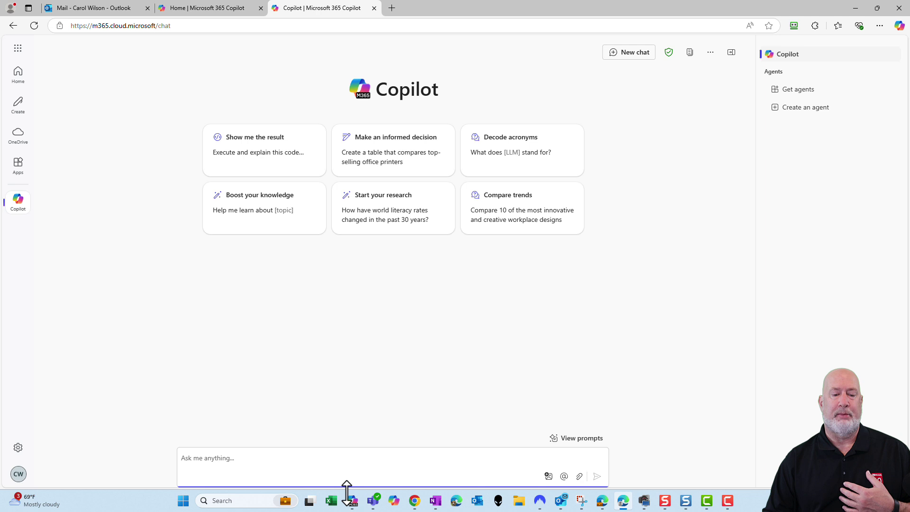
- Bring Book1 to the front to reveal the Copilot button on the Home ribbon
left_click(332, 502)
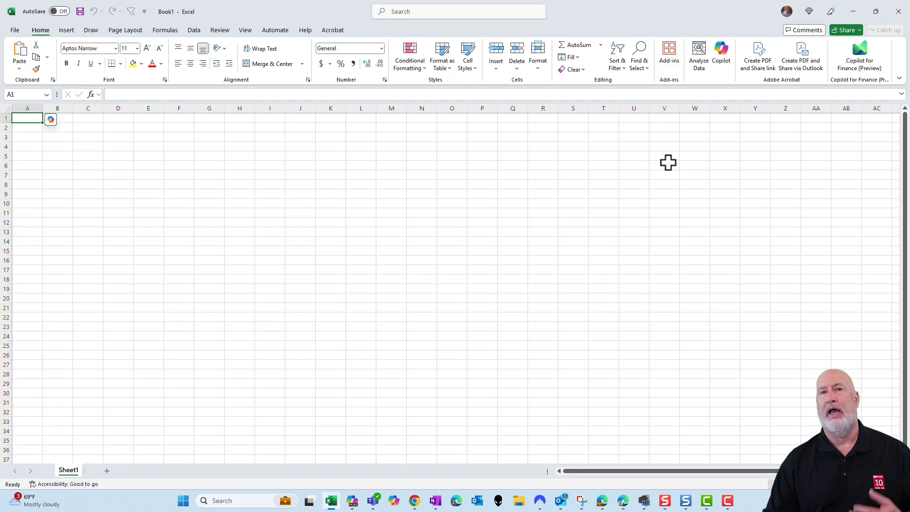